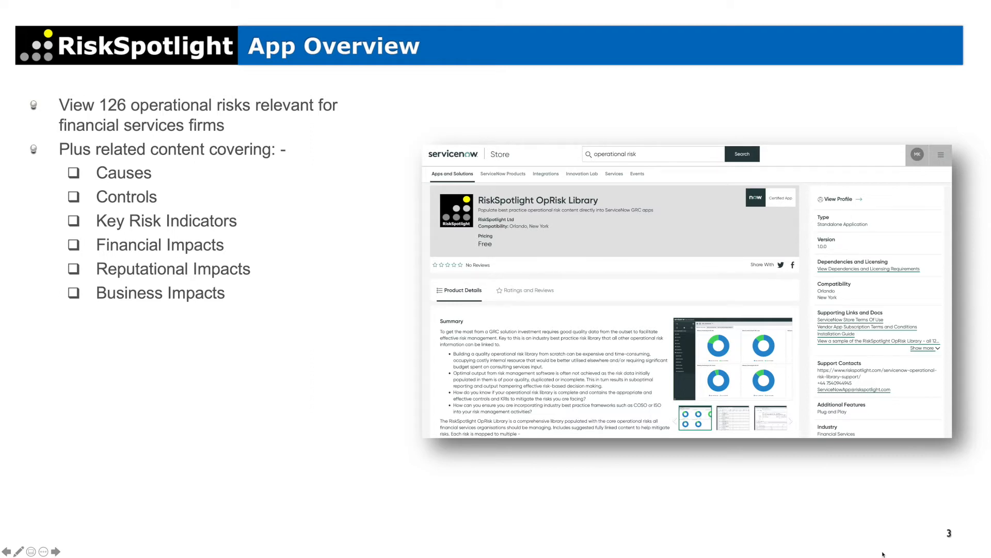
click(883, 554)
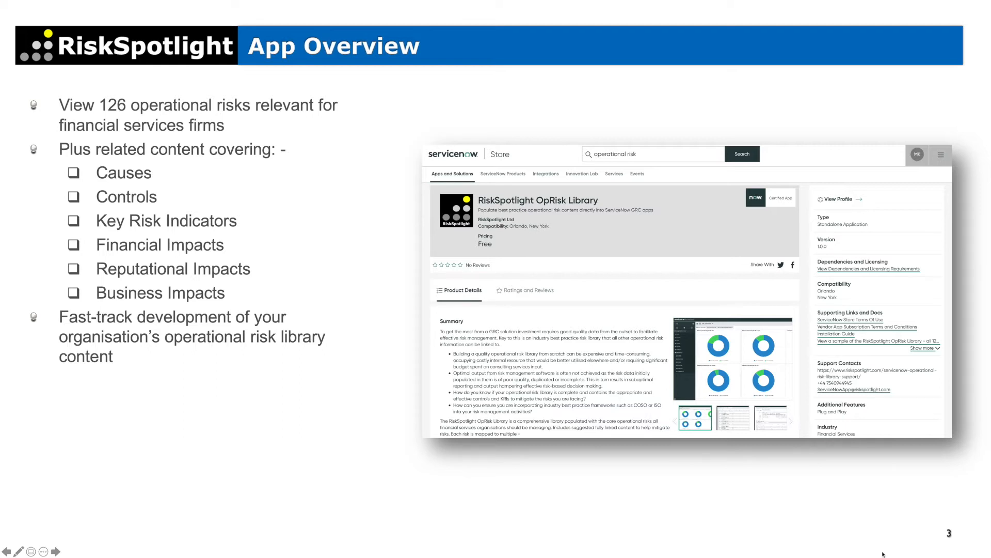
click(883, 555)
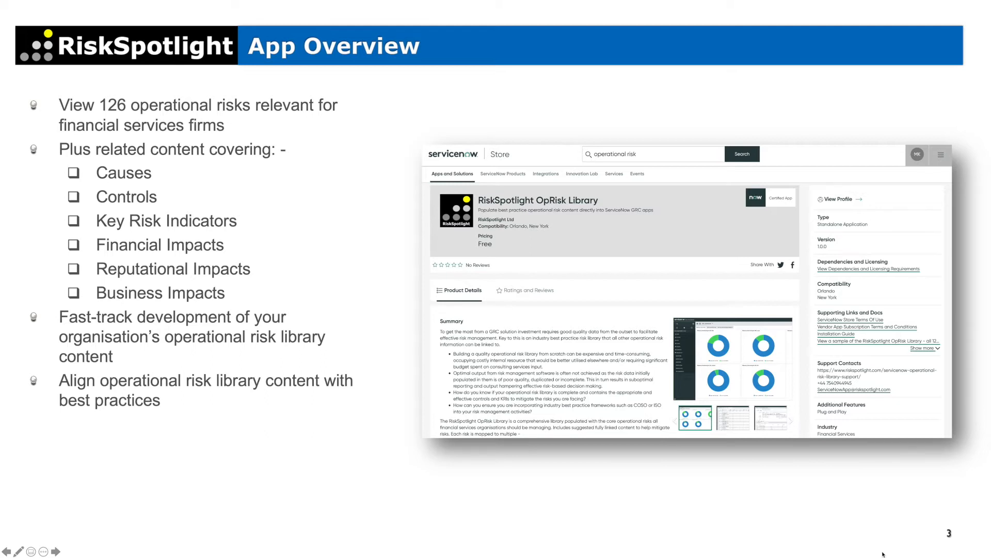
key(Right)
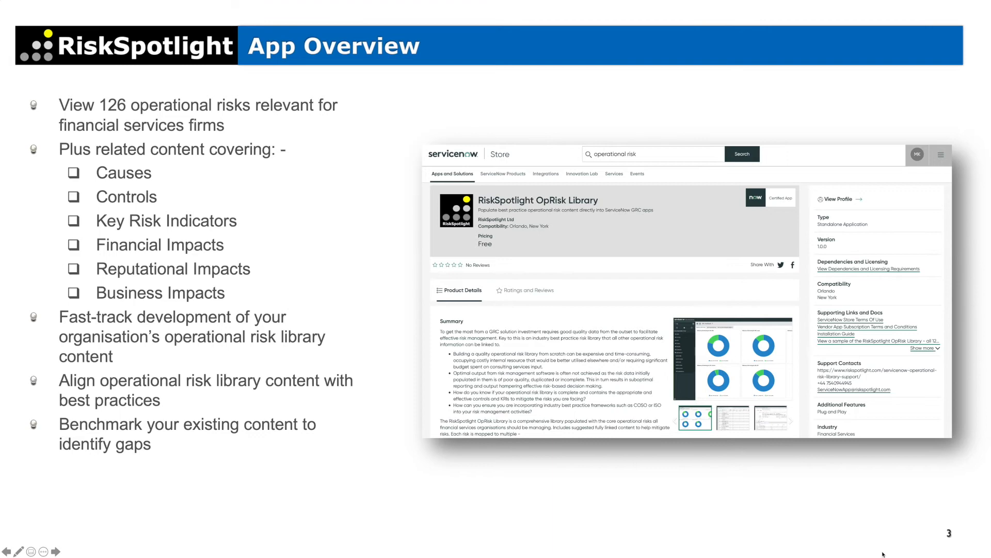
key(Right)
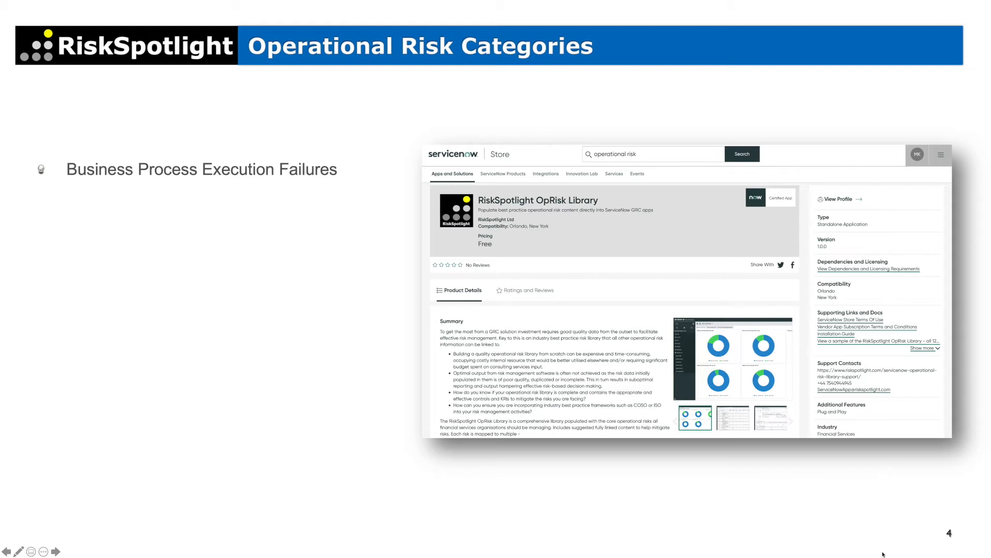
key(Right)
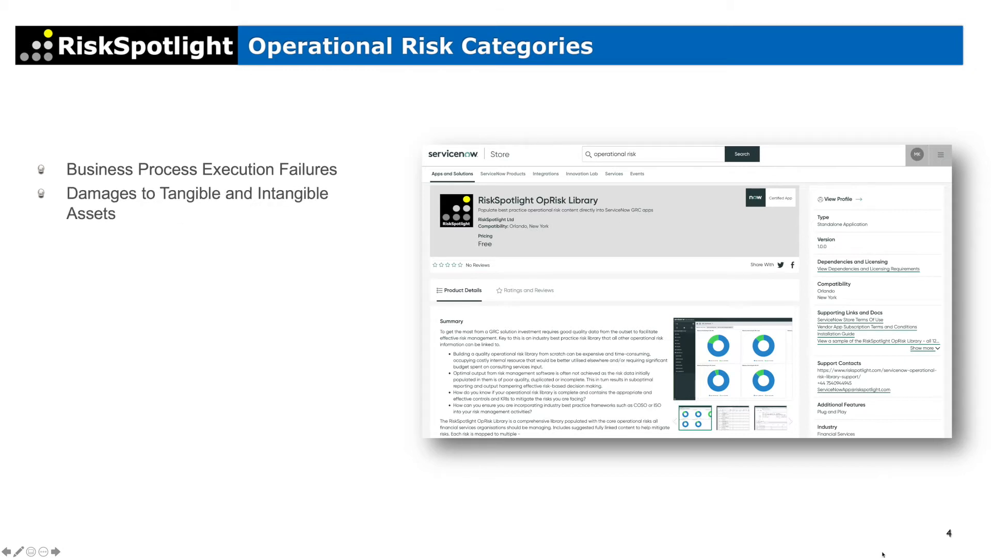
key(Right)
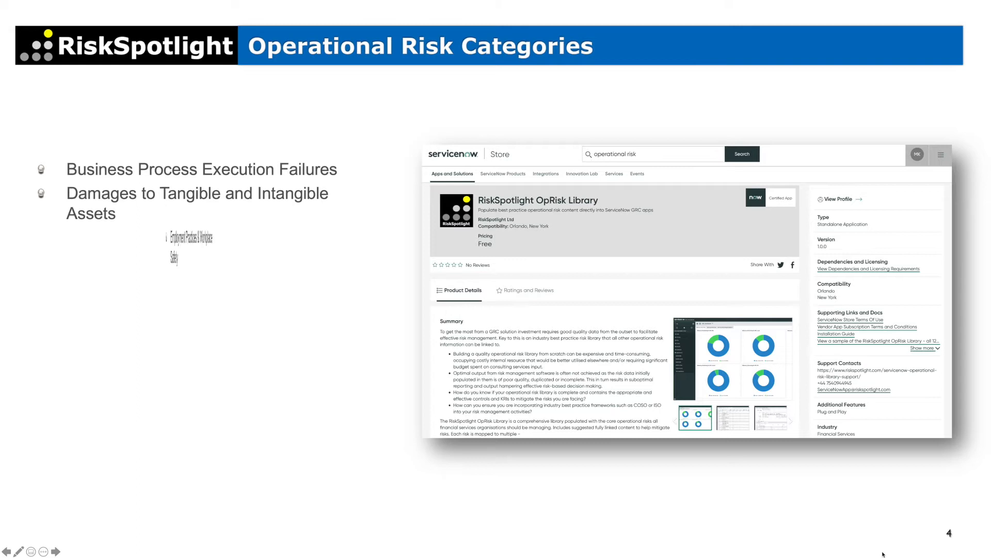
key(Right)
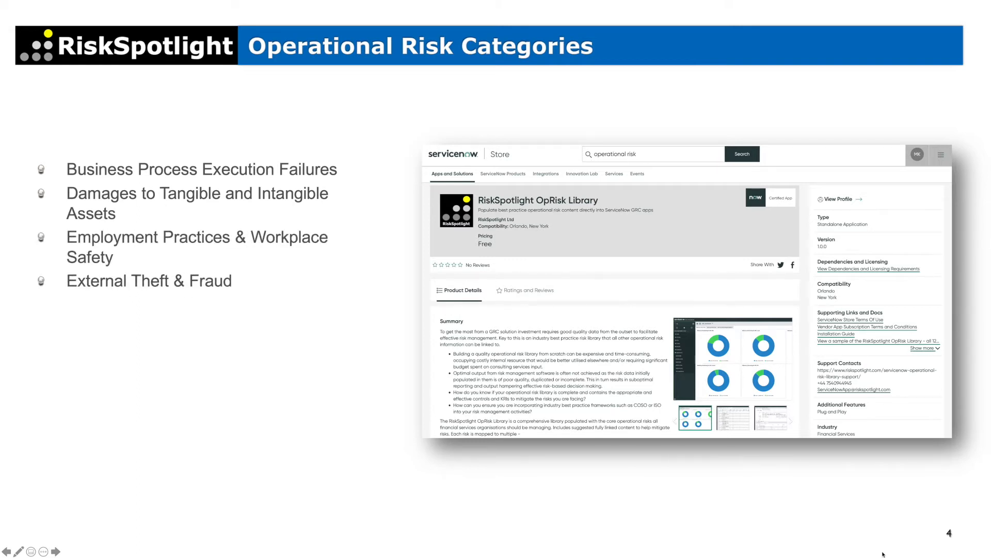
key(Right)
key(Right)
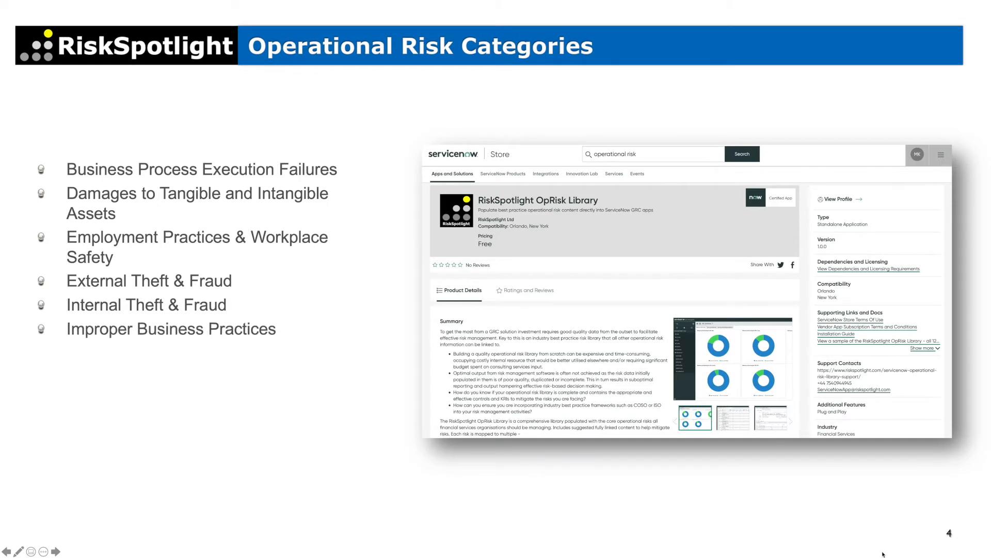
key(Right)
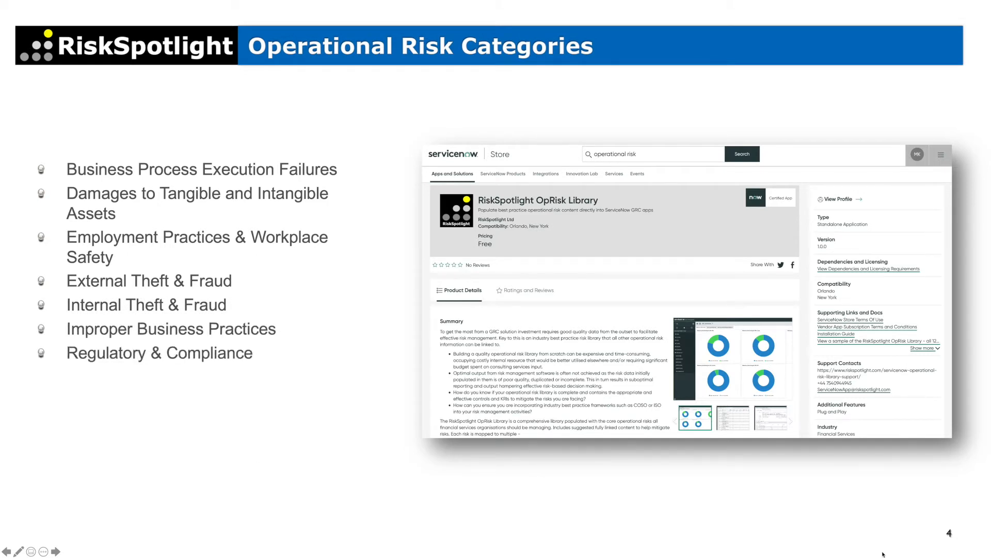
key(Right)
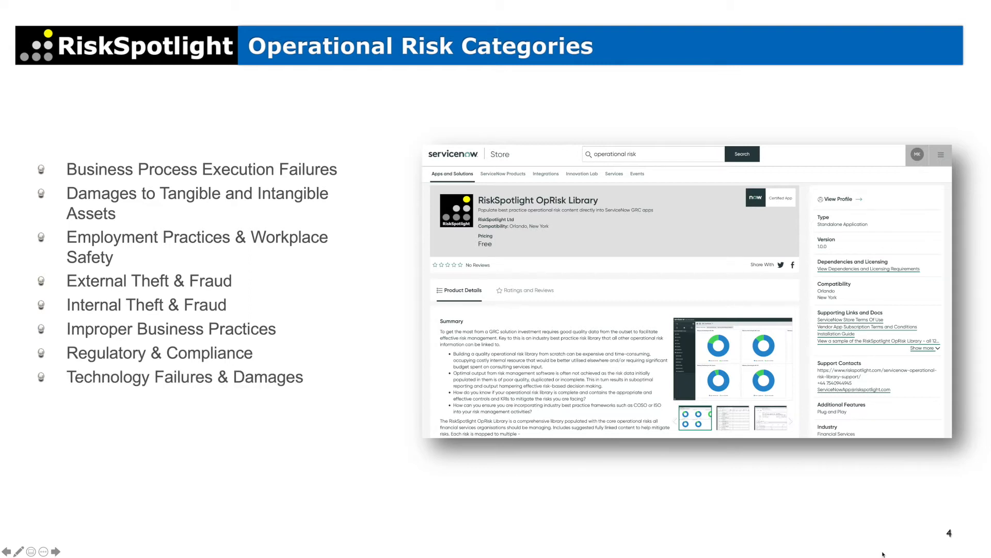
key(Right)
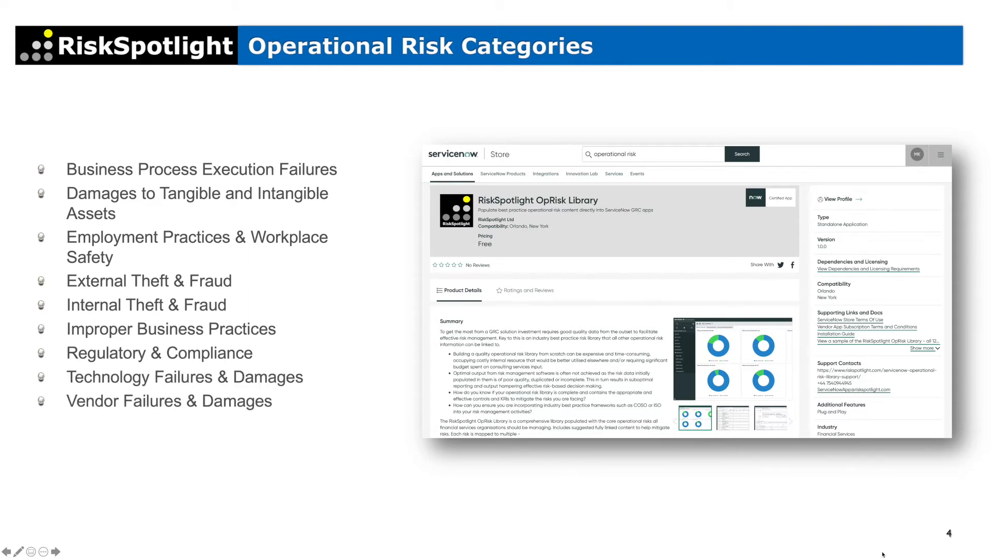
key(Right)
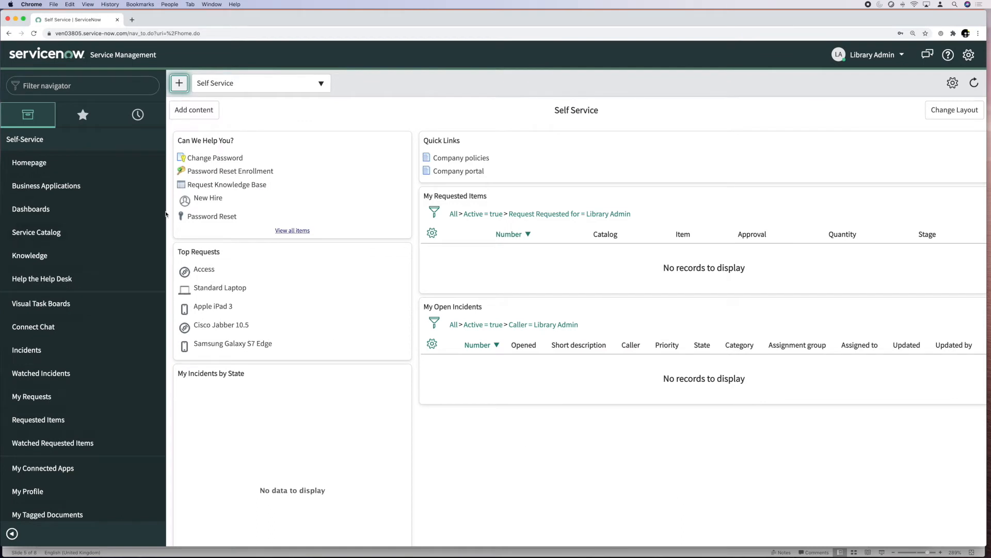
Filter the navigator by "ORL" and open the All ORL Risks list
click(88, 92)
text(ORL)
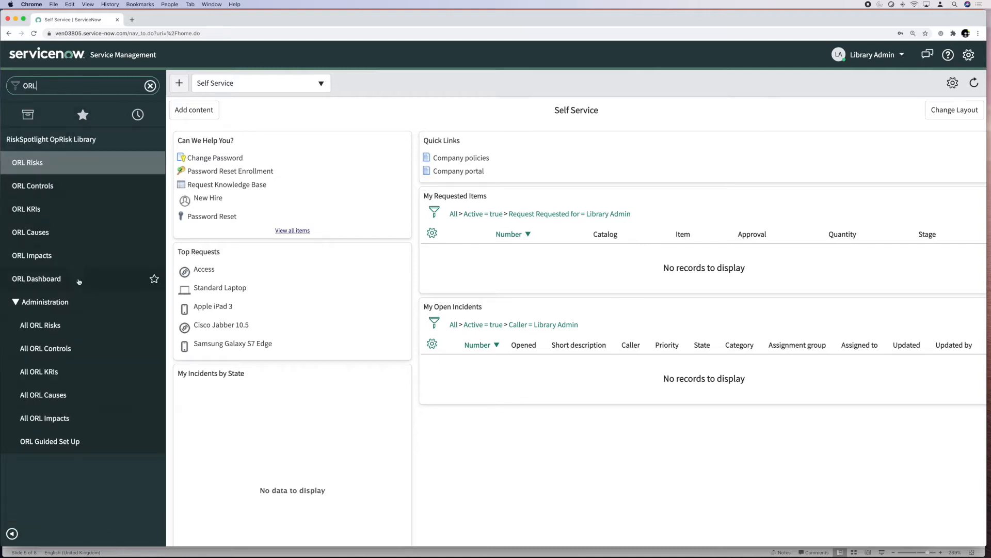
click(67, 326)
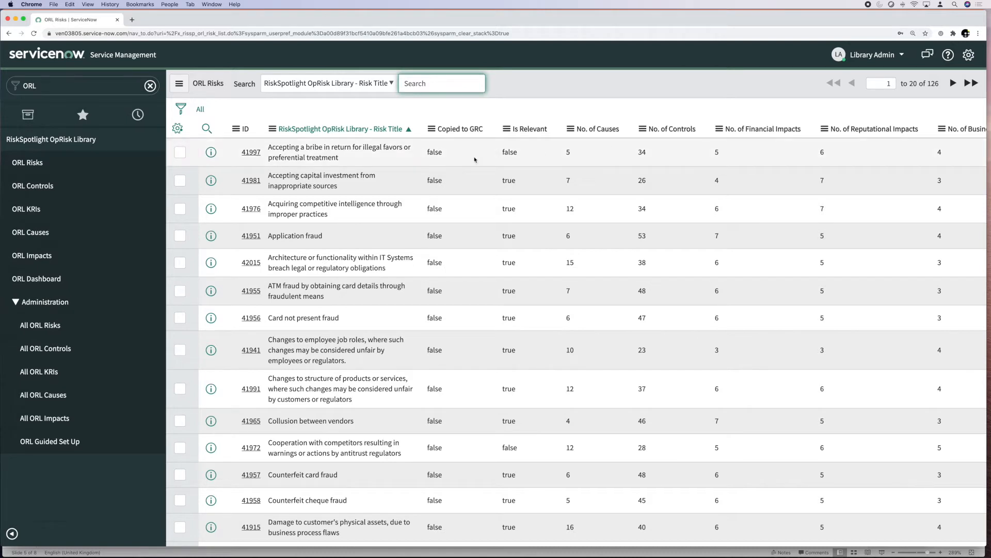
Open the summary of the risk "Accepting a bribe in return for illegal favors or preferential treatment" and expand its full list of controls
right_click(383, 158)
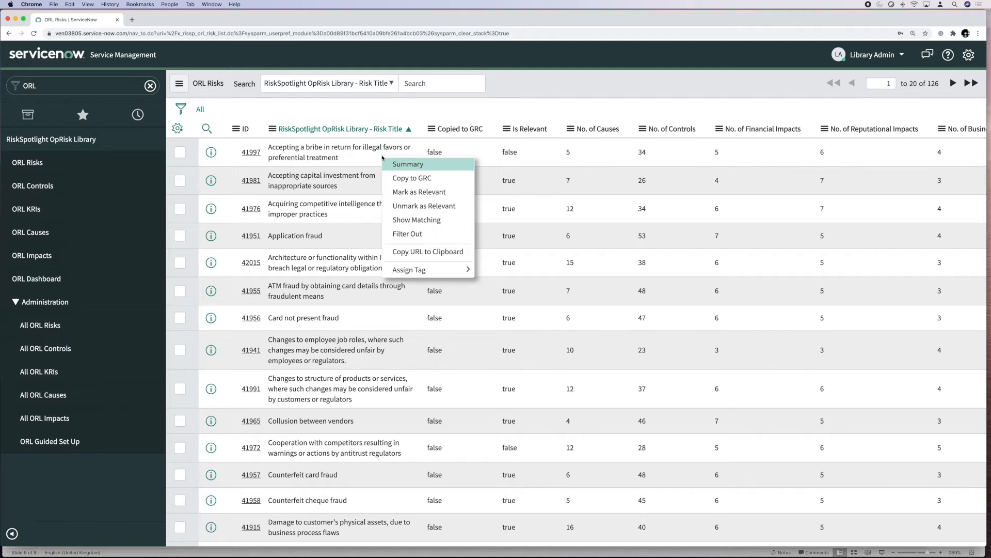
click(407, 165)
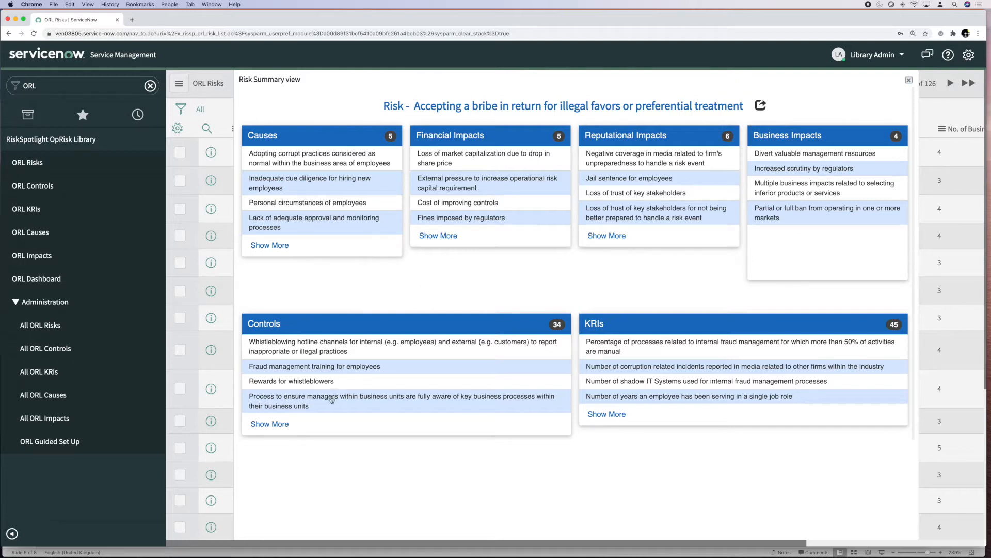
click(282, 425)
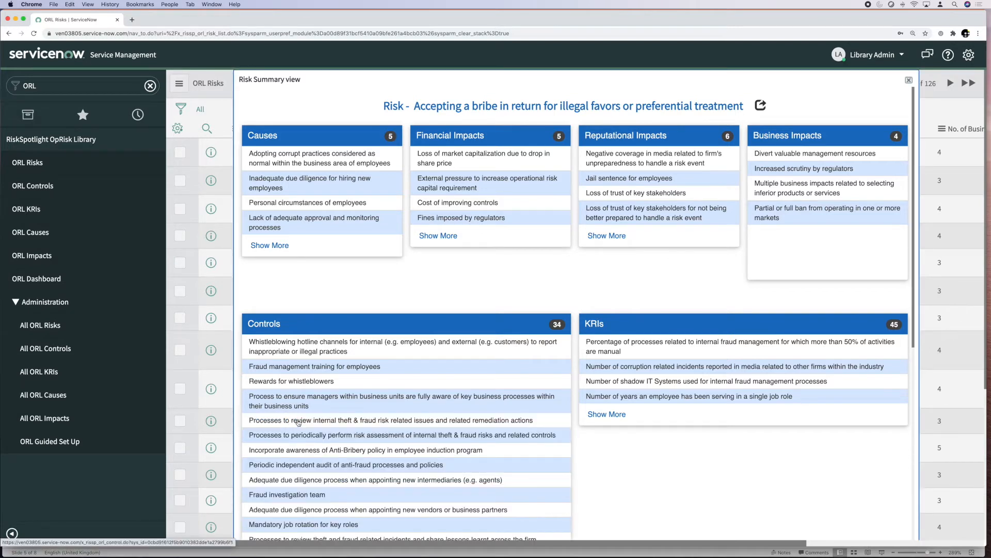
scroll(299, 422, down, 1)
scroll(299, 422, down, 3)
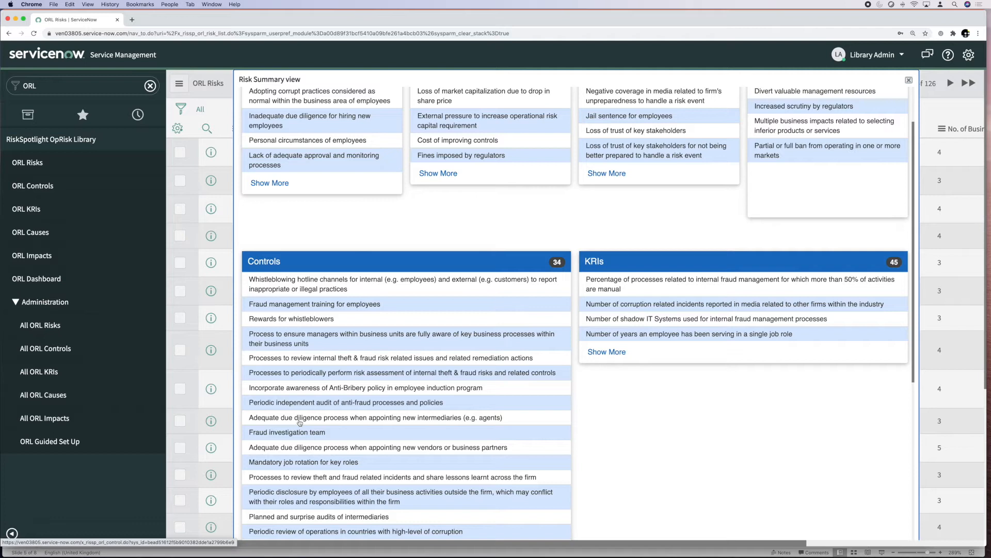
Open the "Fraud management training for employees" control and review its details and related risks
click(335, 307)
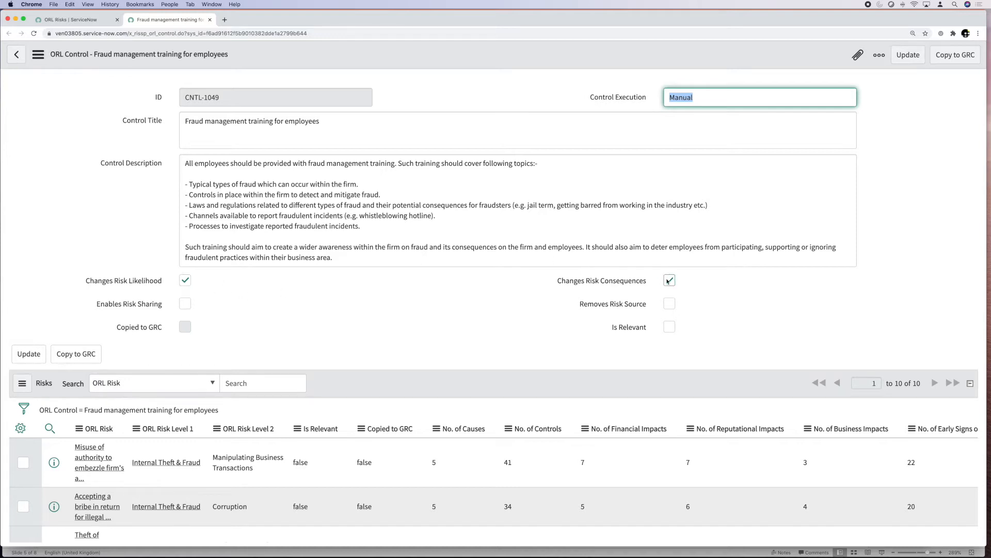
scroll(609, 288, down, 3)
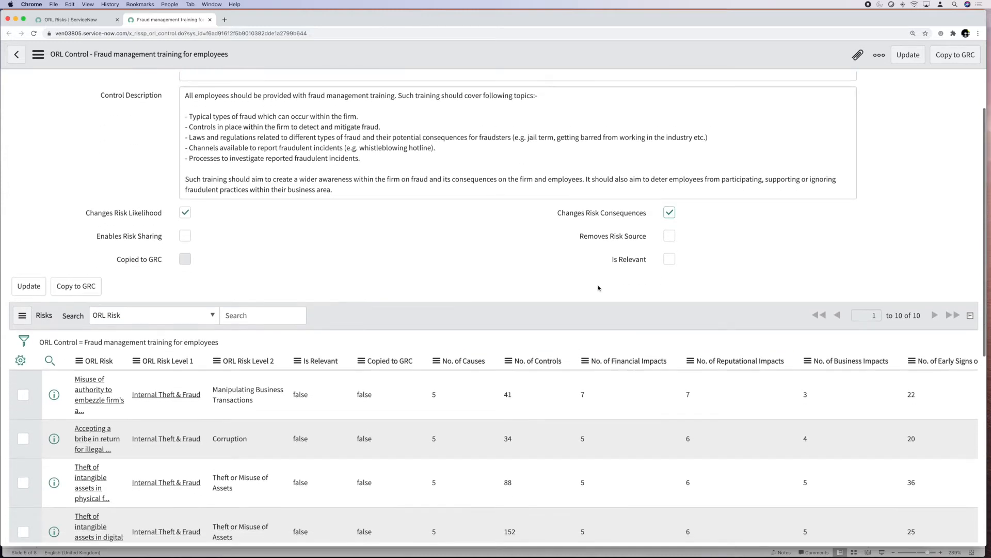
scroll(599, 288, down, 6)
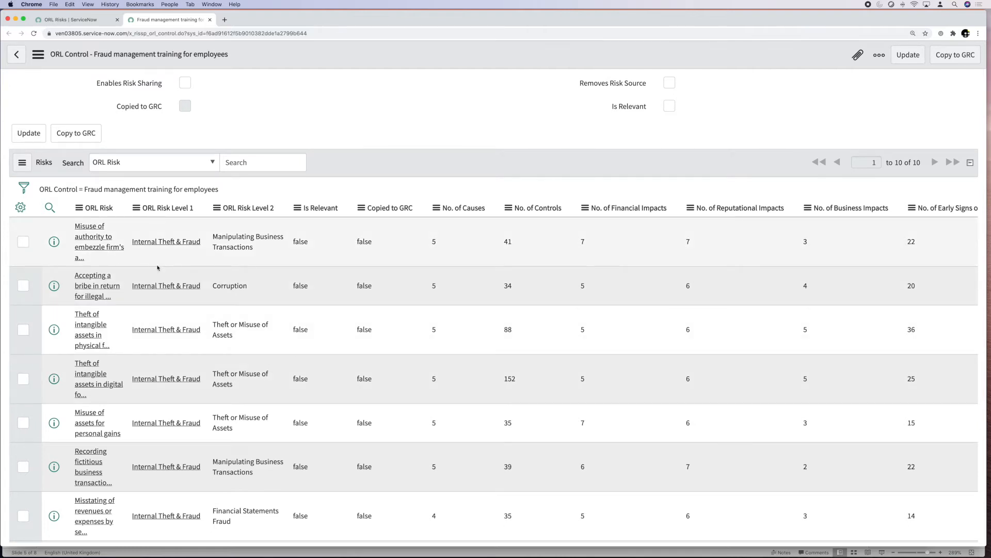
Return to the risk summary, open the bribe risk's detail record and view its related causes, impacts, controls and KRIs
click(108, 25)
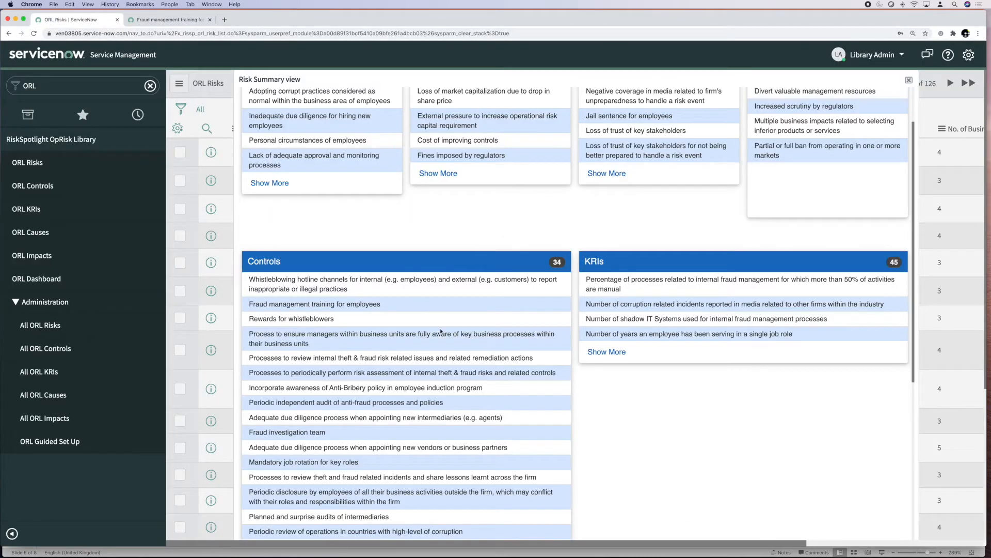
scroll(441, 332, up, 2)
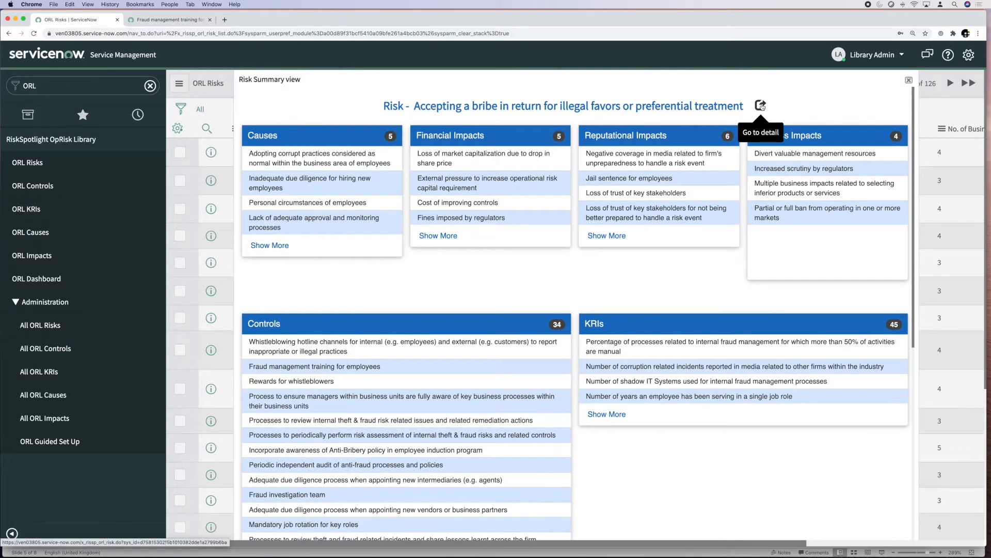
click(761, 105)
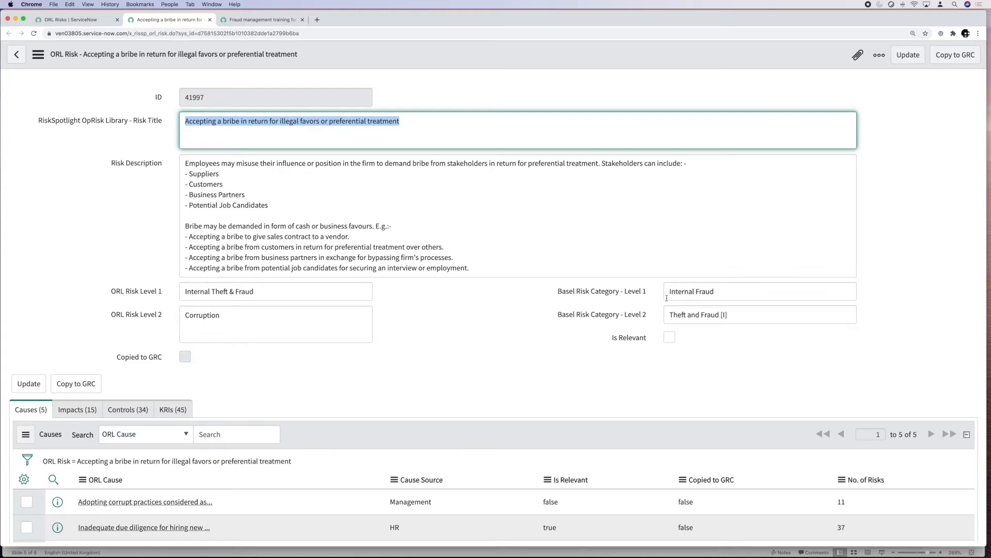
scroll(361, 375, down, 5)
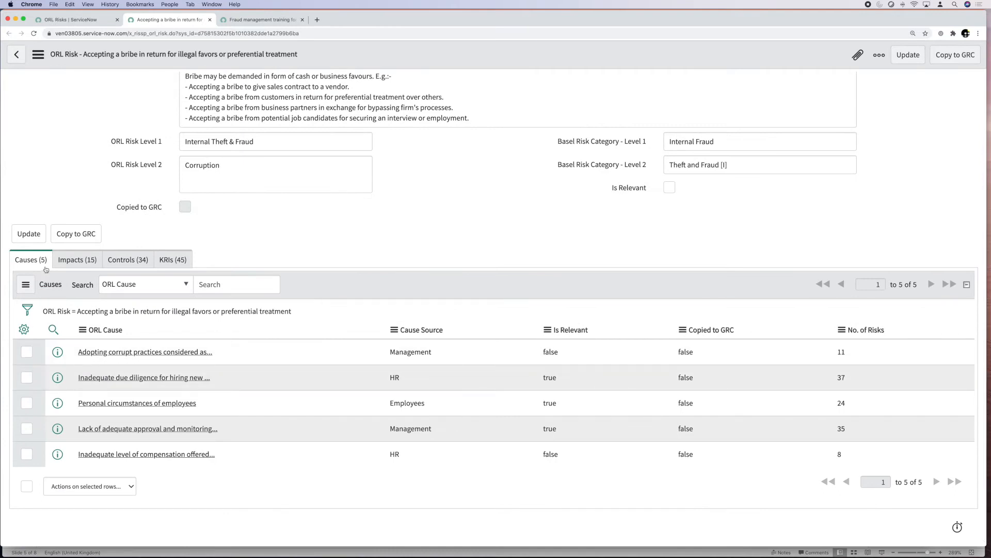
click(81, 265)
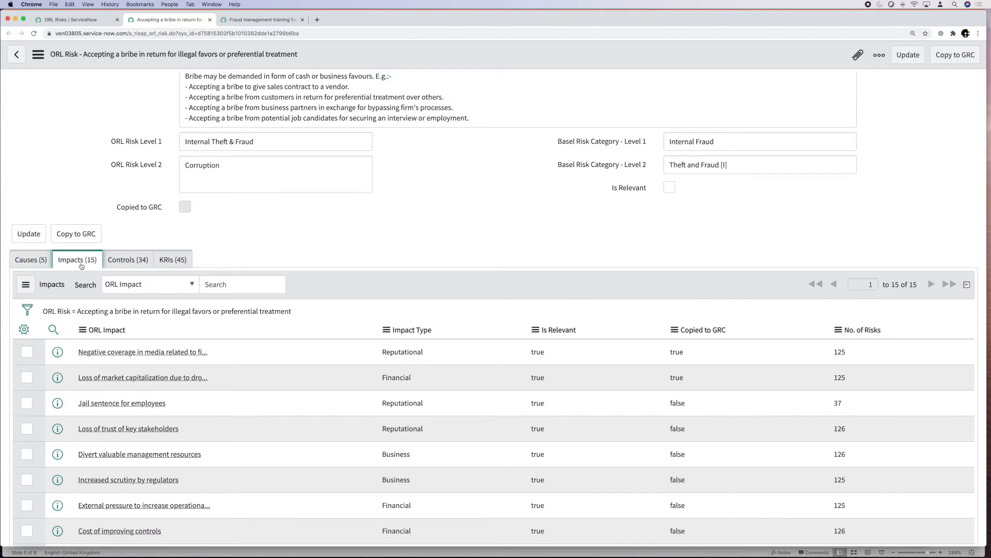
click(125, 264)
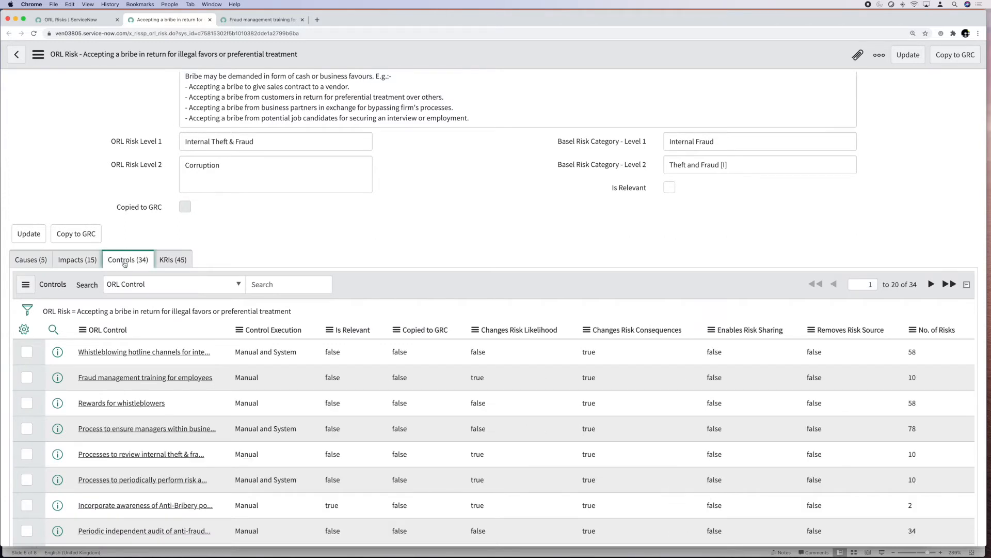
click(171, 261)
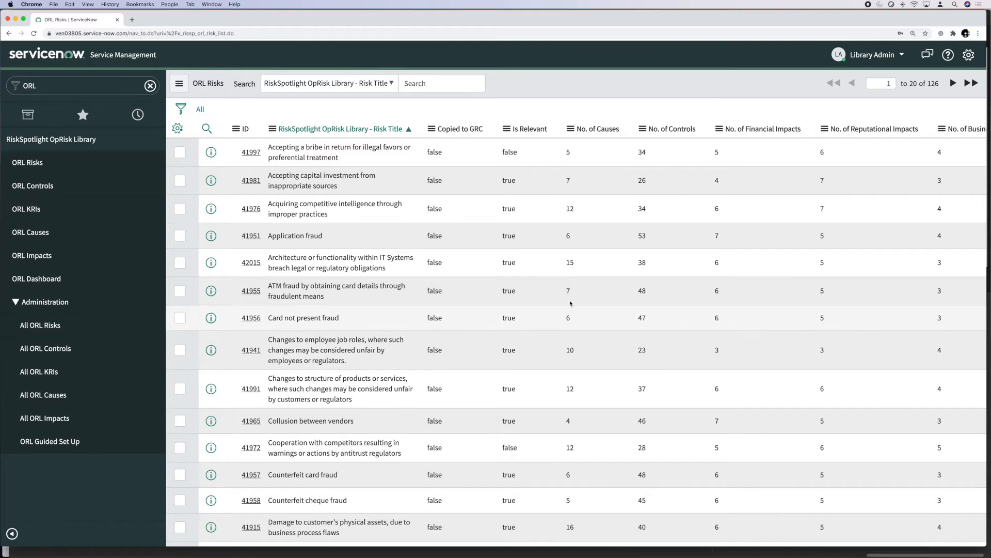
Mark the risk "Accepting a bribe in return for illegal favors or preferential treatment" as relevant in the ORL Risks list
right_click(408, 159)
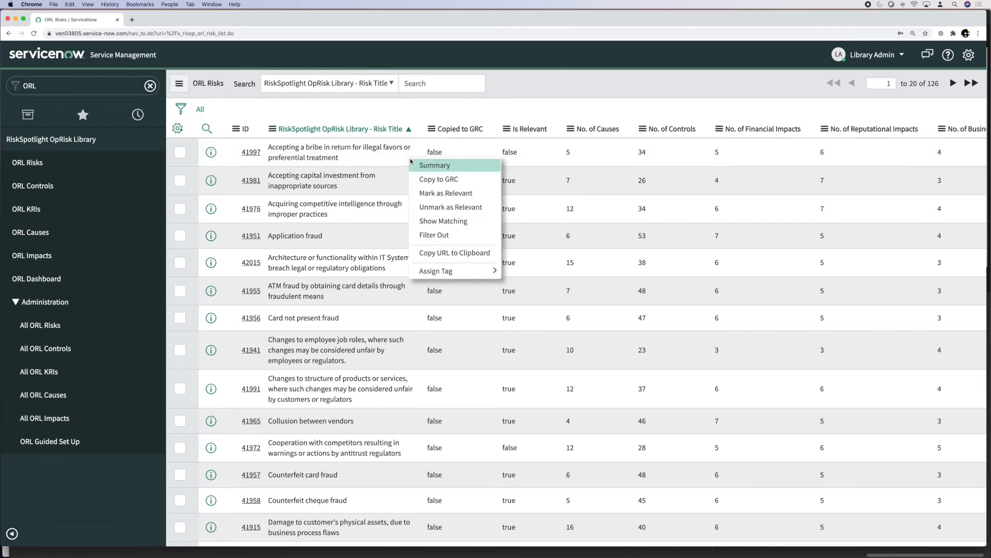
click(437, 194)
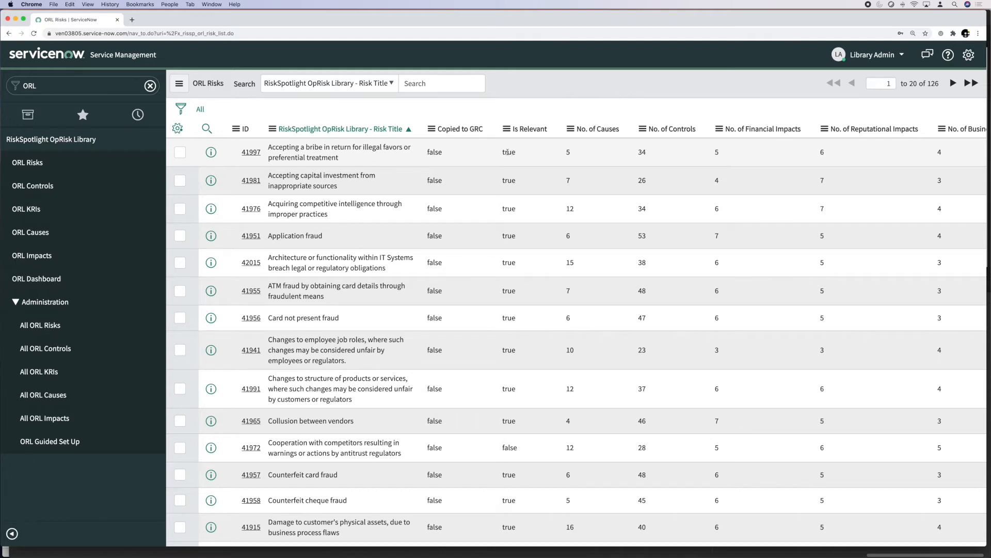
Mark risks 41925, 42014, 42013 and 41930 as relevant in one bulk action, and check their Is Relevant values
scroll(321, 335, down, 5)
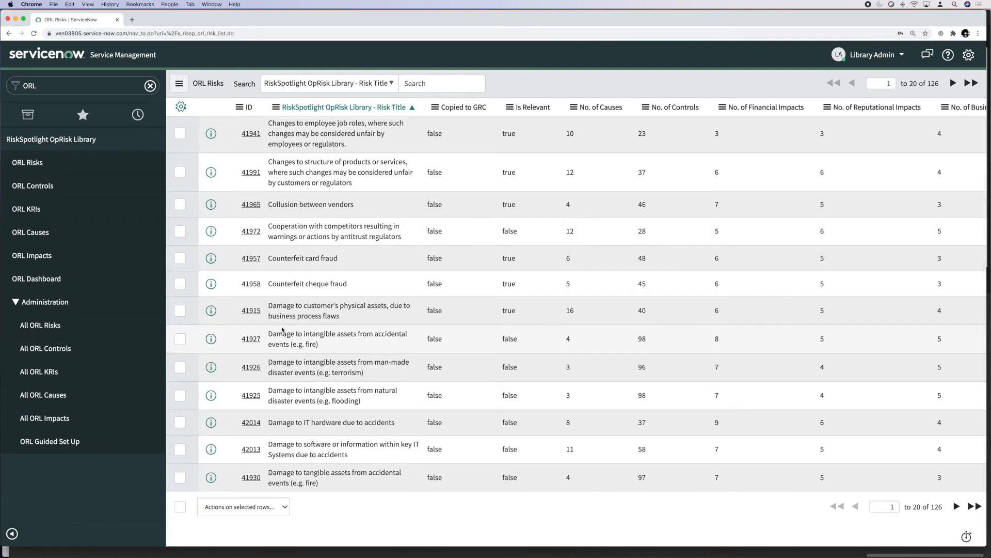
click(180, 396)
click(180, 422)
click(180, 449)
click(180, 477)
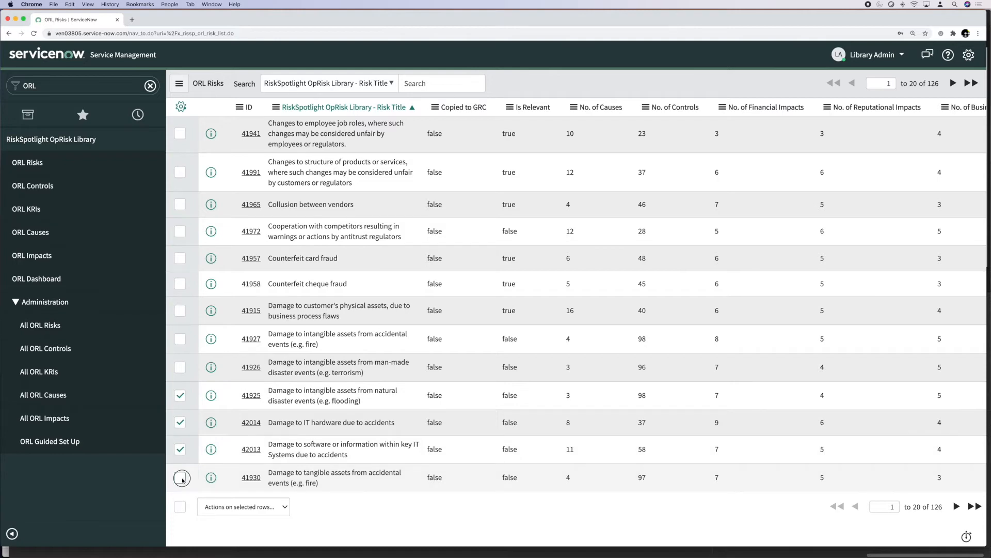
click(277, 508)
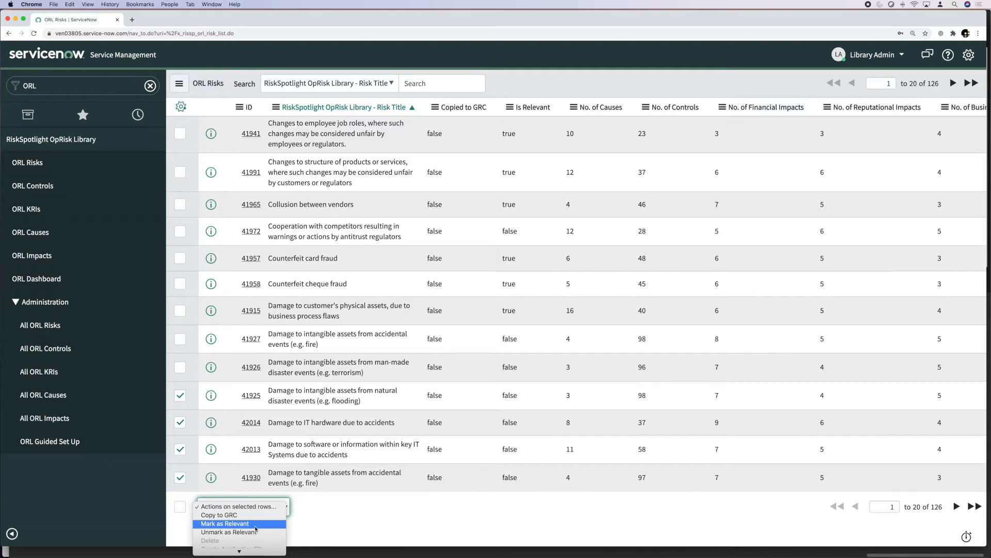
click(255, 524)
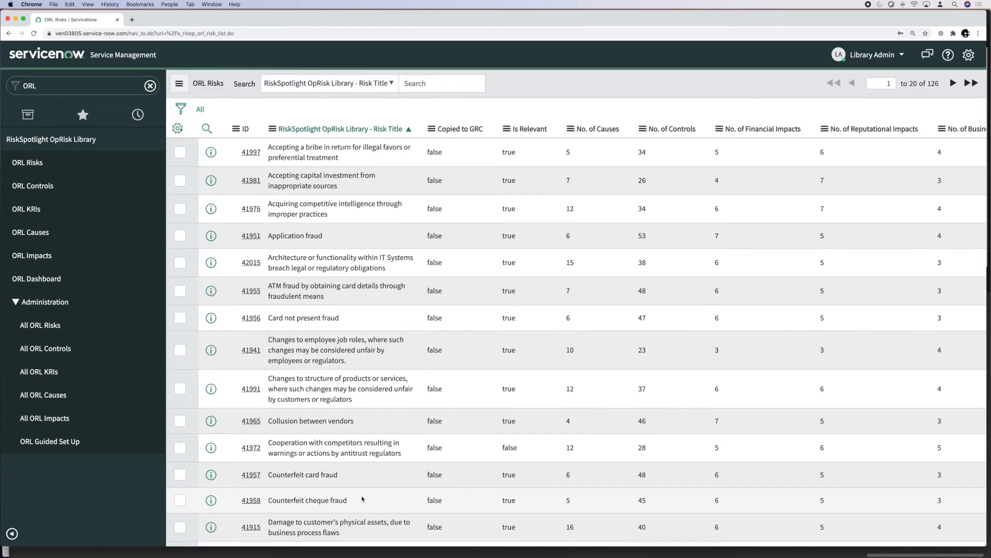
scroll(364, 500, down, 5)
scroll(368, 494, down, 1)
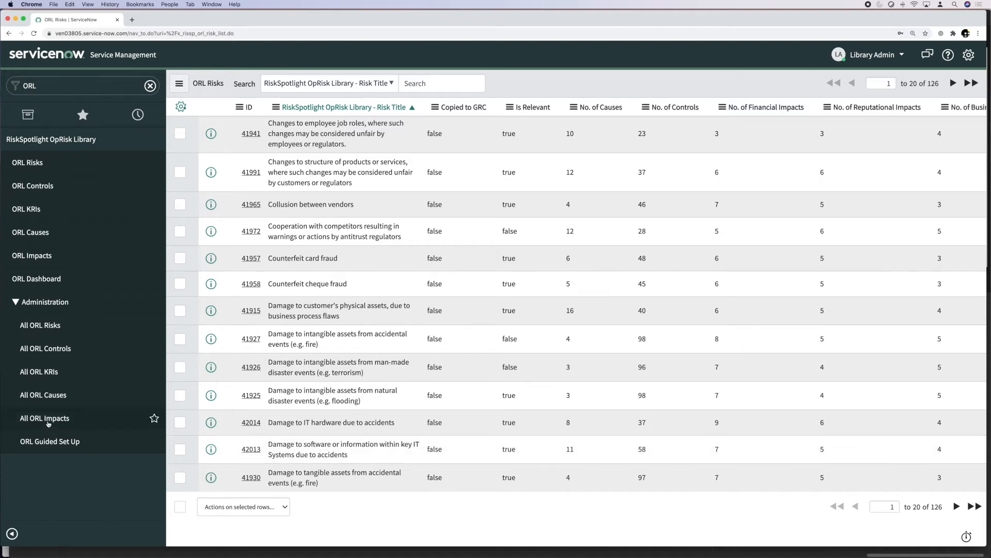
Open the list of all ORL controls and mark control CNTL-5295 as relevant
click(67, 354)
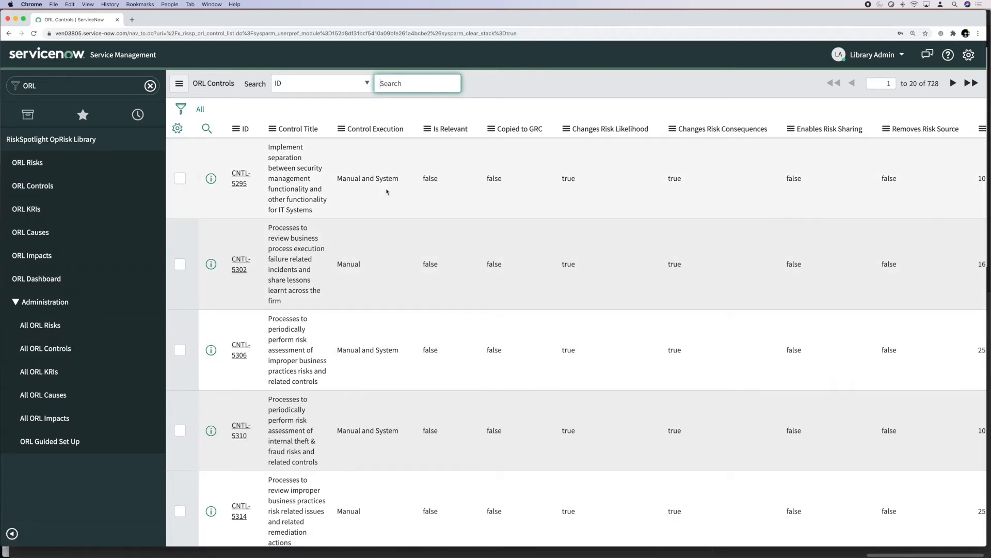
right_click(302, 167)
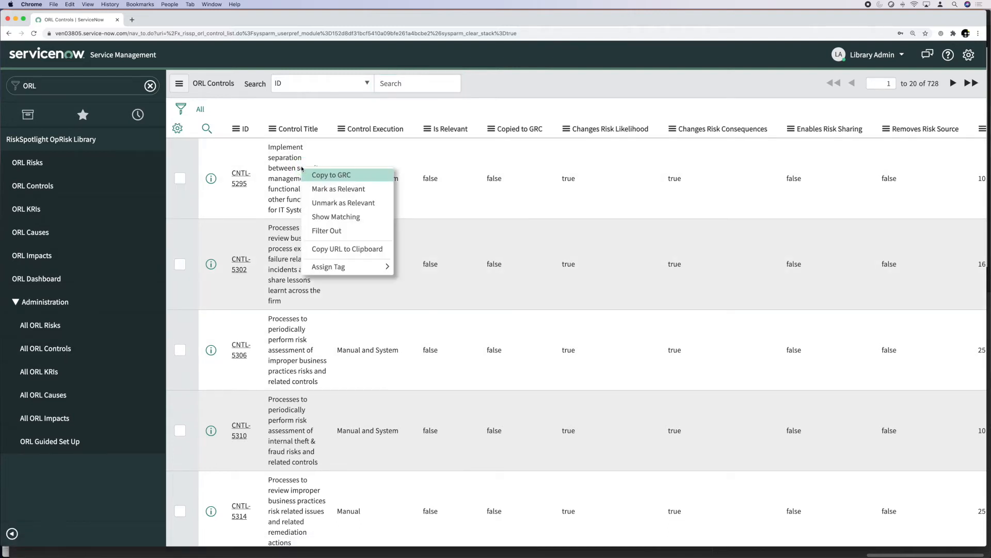
click(333, 189)
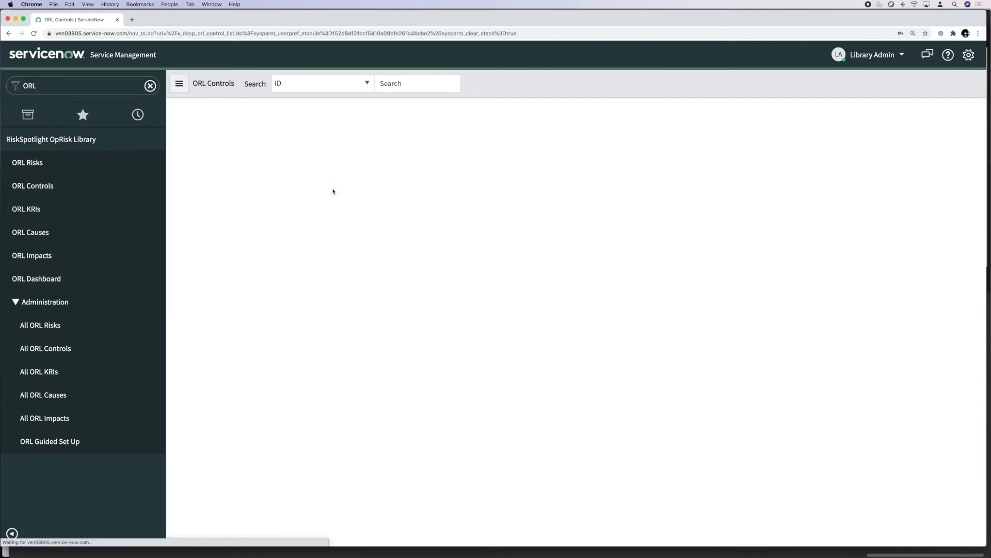
Mark controls CNTL-5308, CNTL-5312 and CNTL-5316 as relevant in one bulk action, and check their Is Relevant values
scroll(305, 394, down, 20)
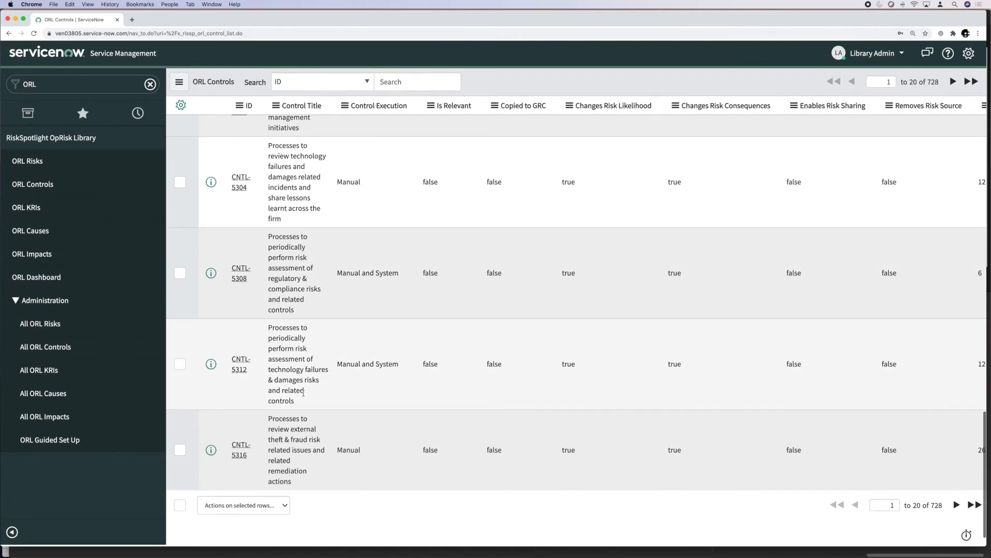
click(180, 272)
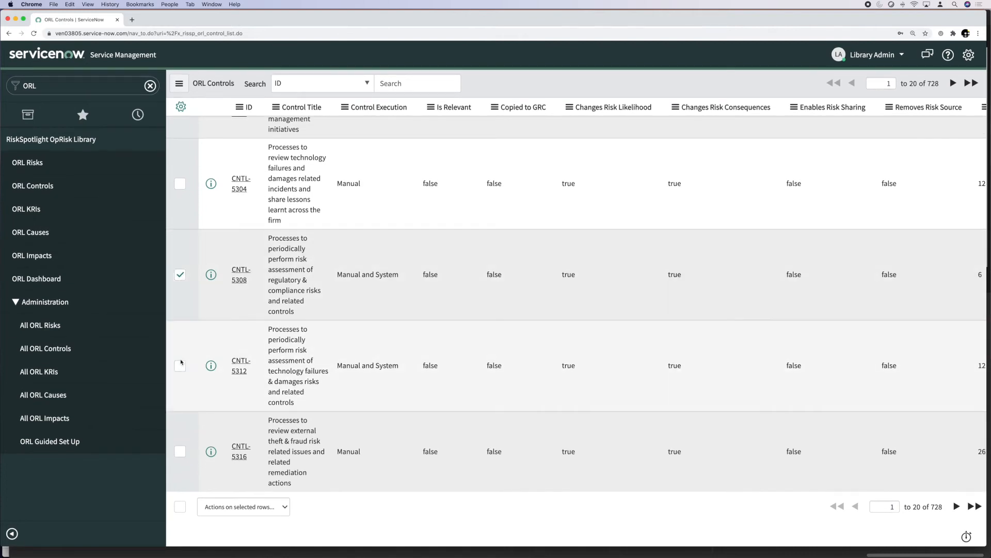
click(180, 364)
click(180, 451)
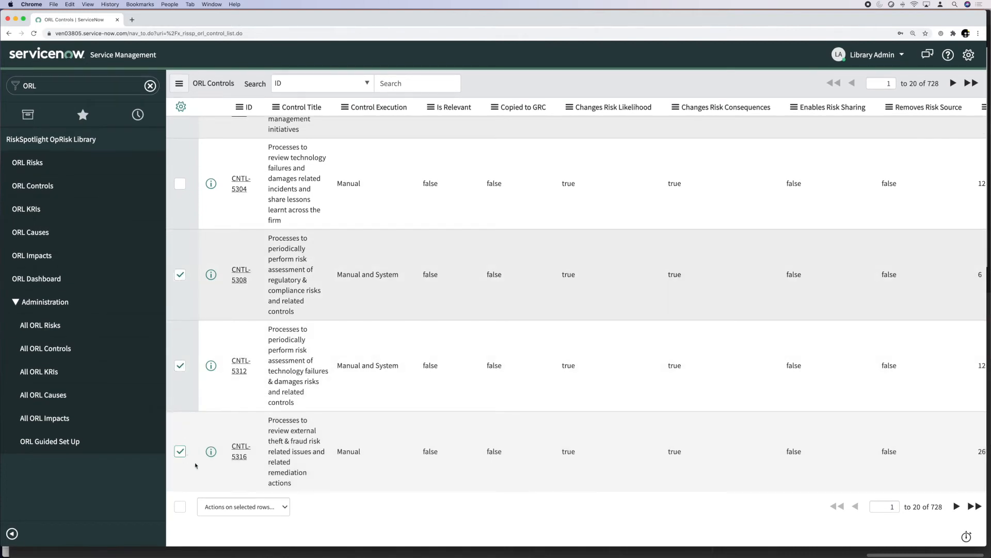
click(284, 509)
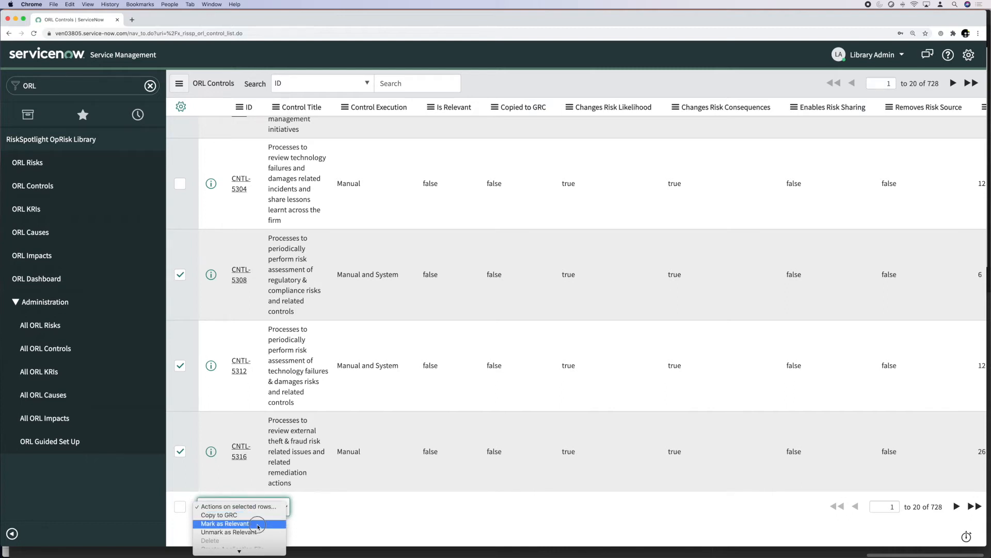
click(258, 524)
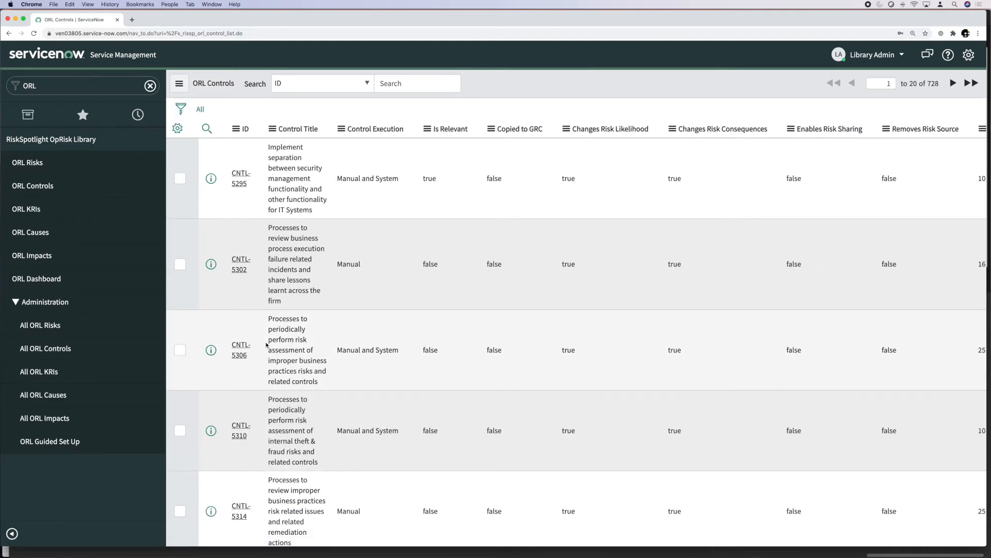
scroll(270, 382, down, 10)
scroll(273, 416, down, 10)
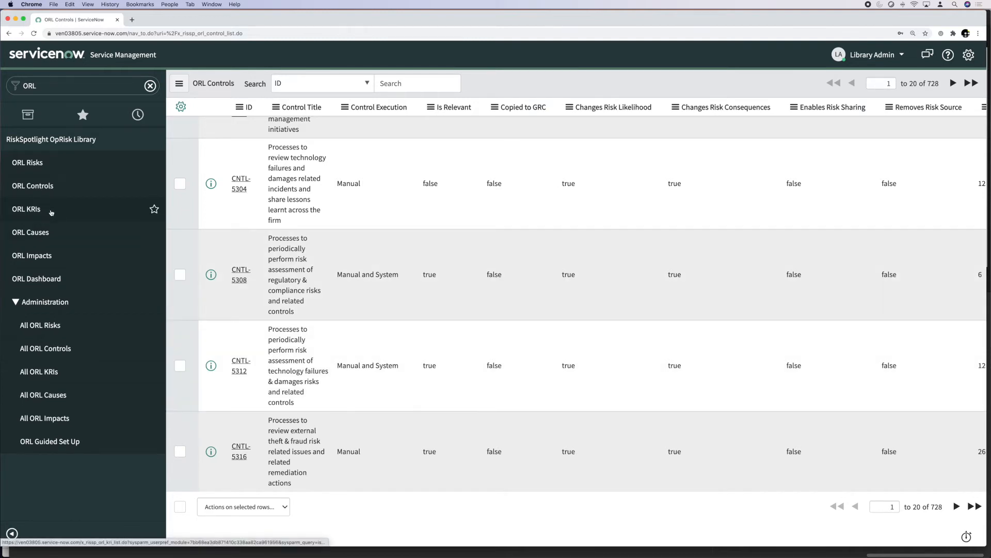
View the ORL Risks list and the ORL Controls list, both filtered to relevant records only
click(37, 165)
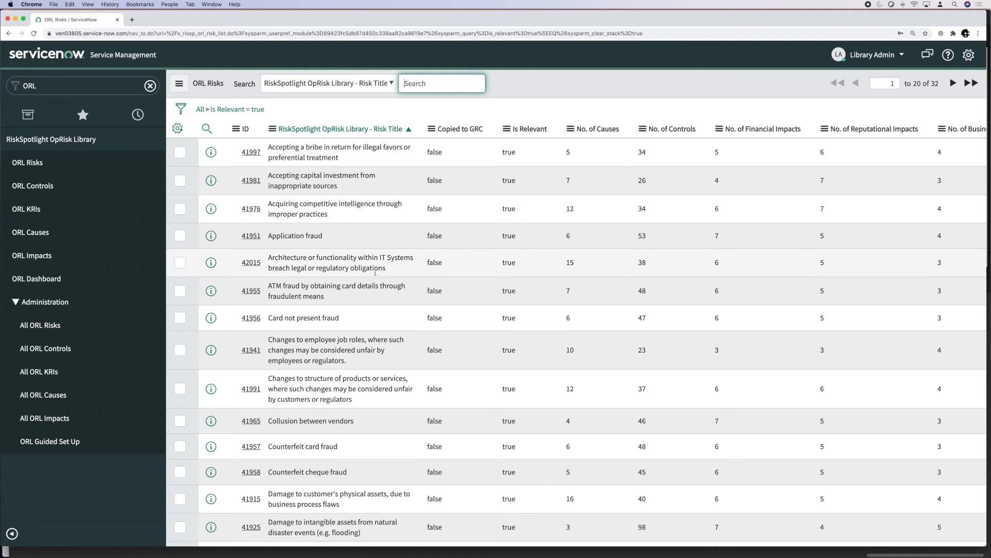
click(42, 191)
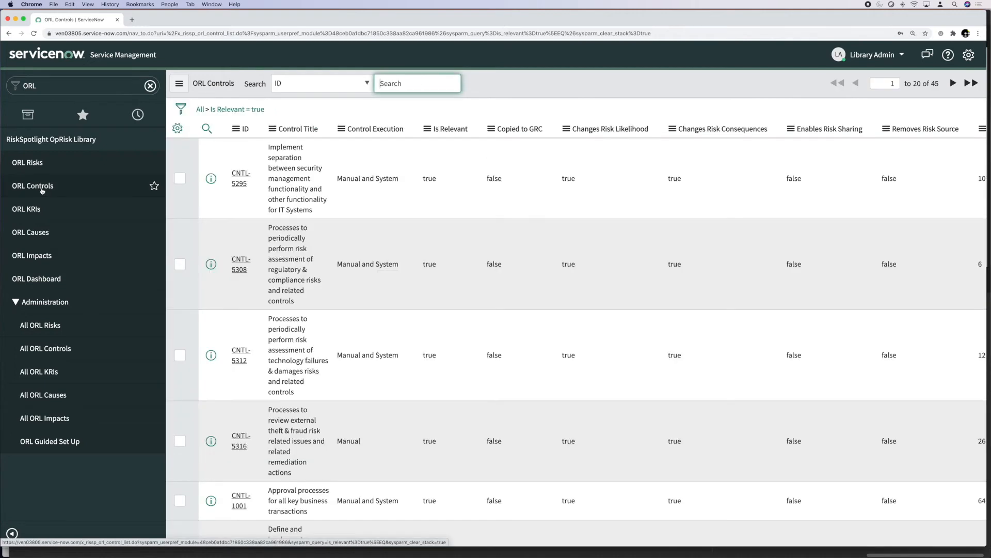